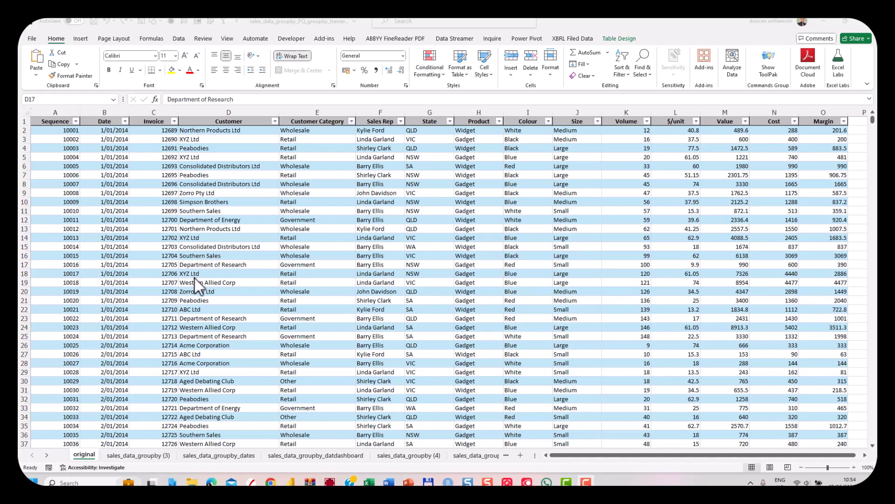
Load the sales table from the original sheet into the Power Query editor
click(59, 120)
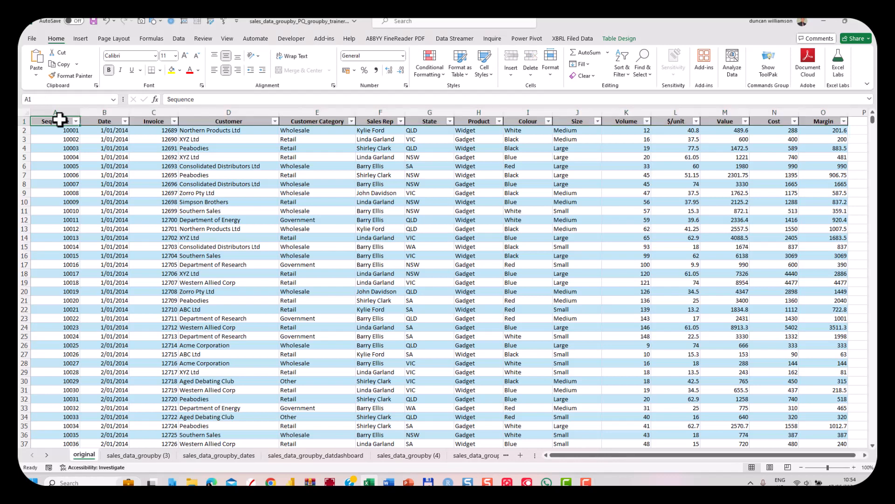
click(236, 237)
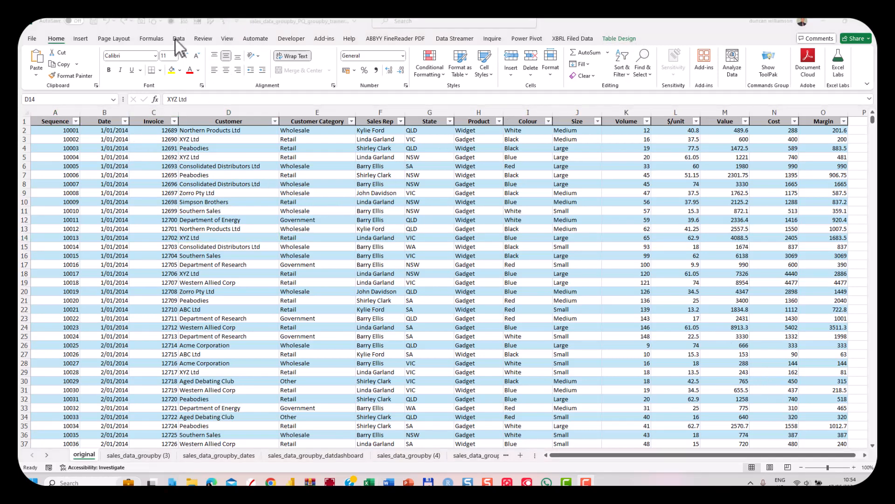
click(176, 39)
click(177, 39)
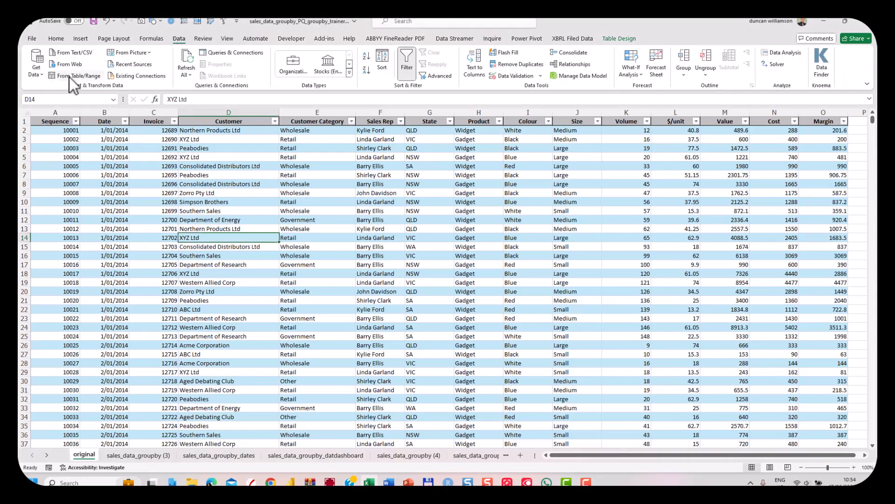
click(69, 77)
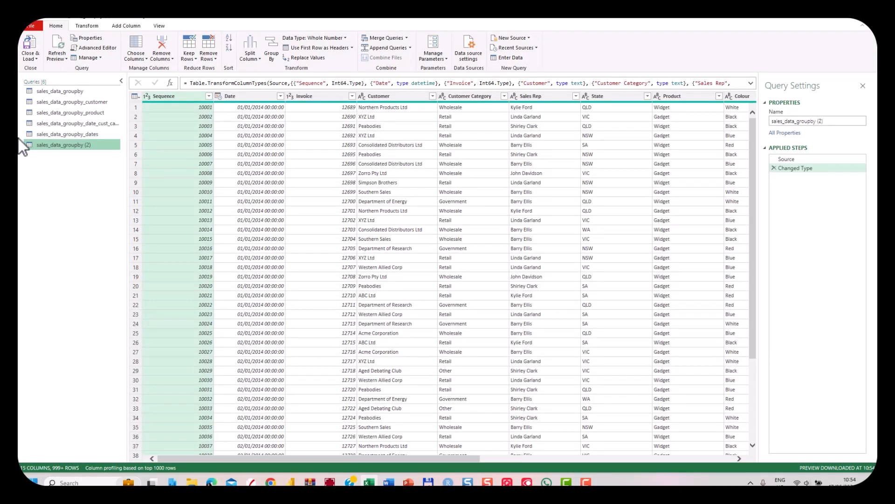
Compare the base sales_data_groupby query with the grouped sales_data_groupby_customer query
click(95, 91)
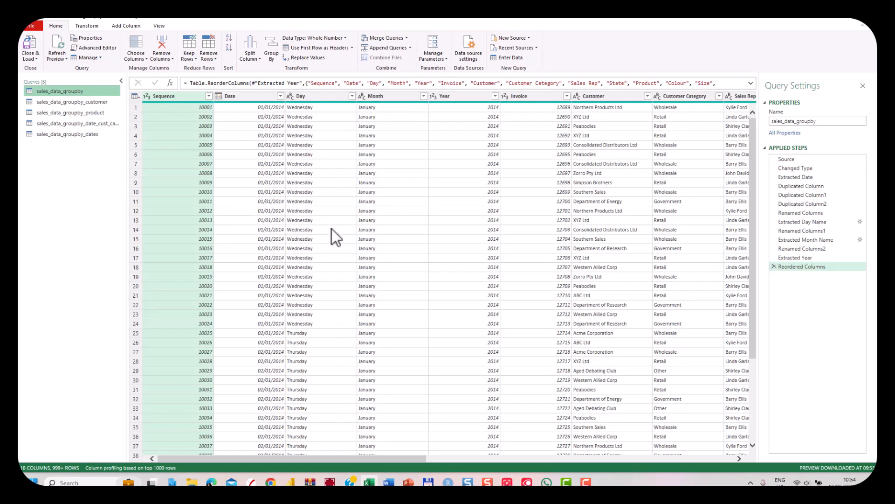
click(78, 104)
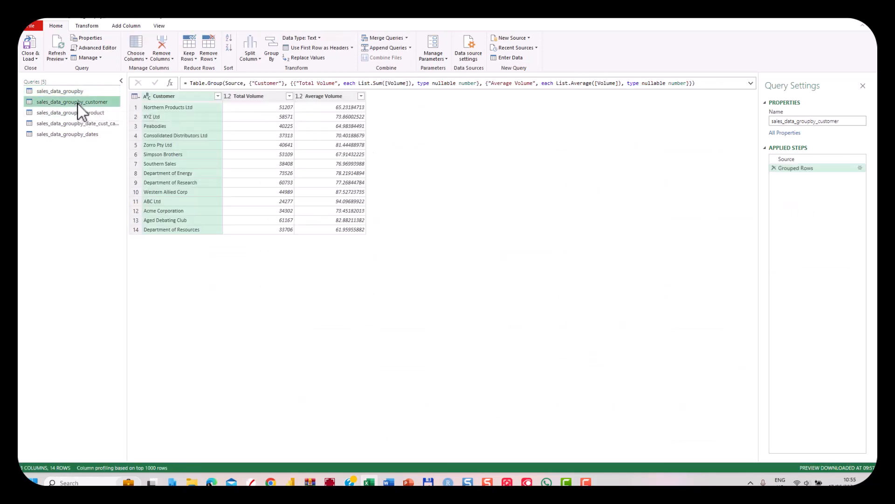
click(66, 91)
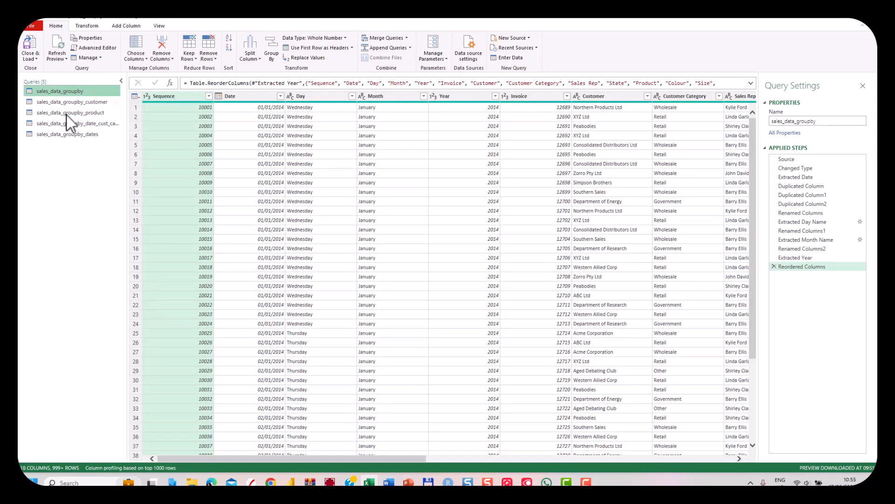
click(66, 104)
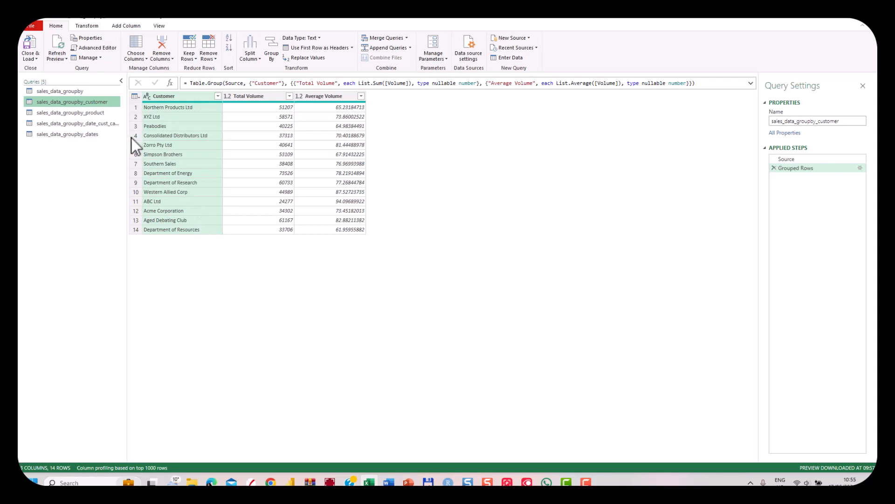
Create a new query that references the sales_data_groupby query
click(68, 92)
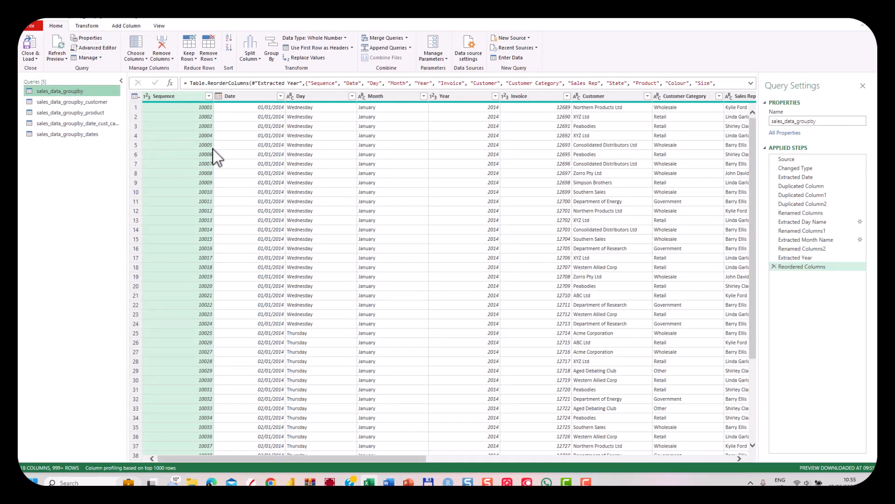
right_click(71, 88)
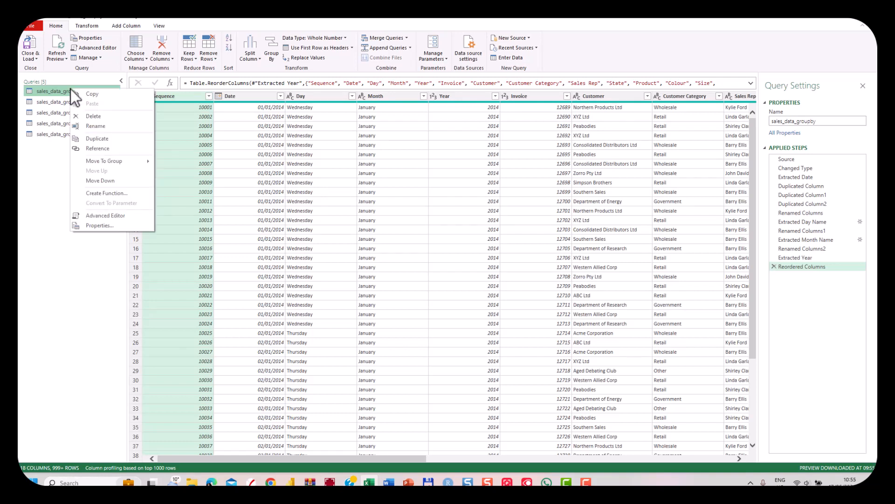
click(99, 148)
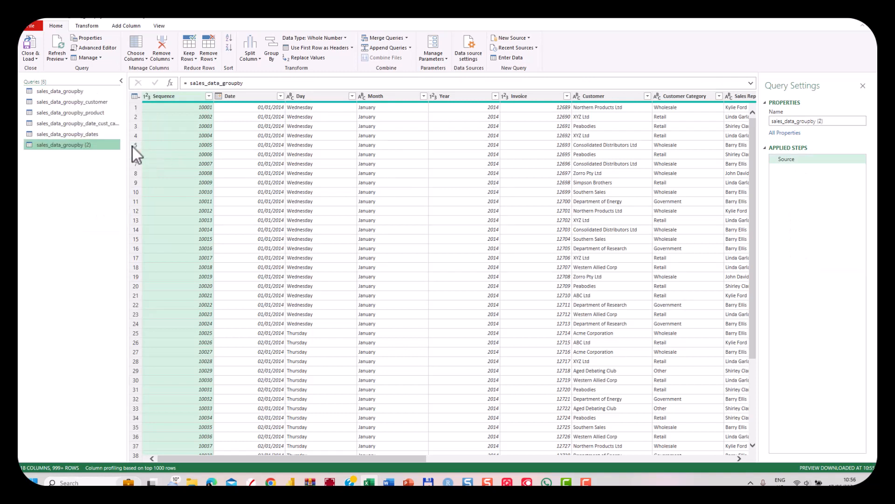
Review the Group By settings of sales_data_groupby_customer, including the grouping column, operation and aggregated column choices, and close them without changes
click(64, 102)
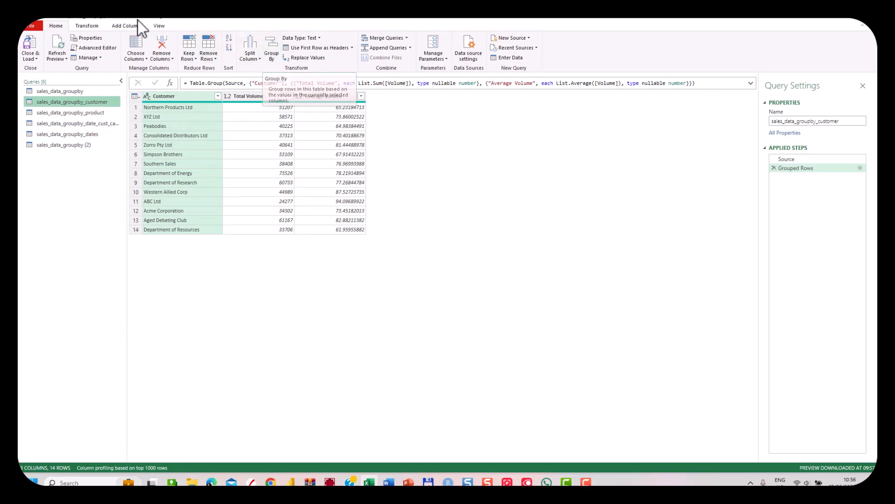
click(86, 26)
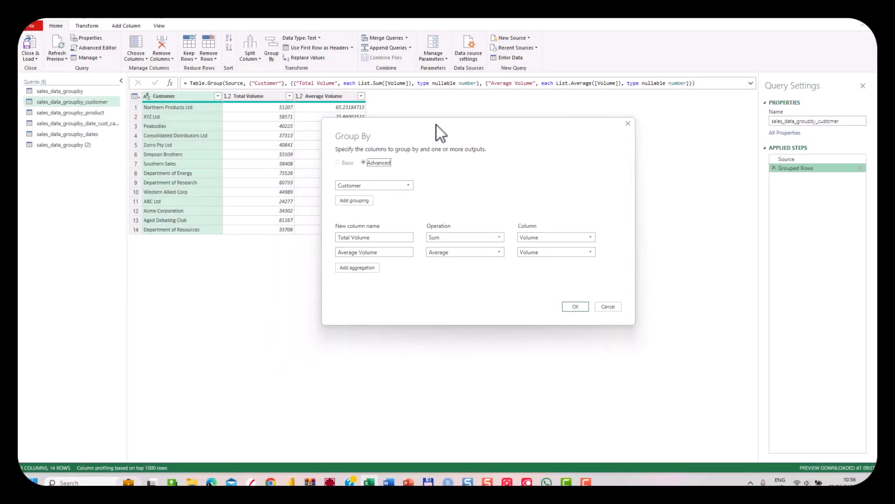
drag(436, 125, 487, 99)
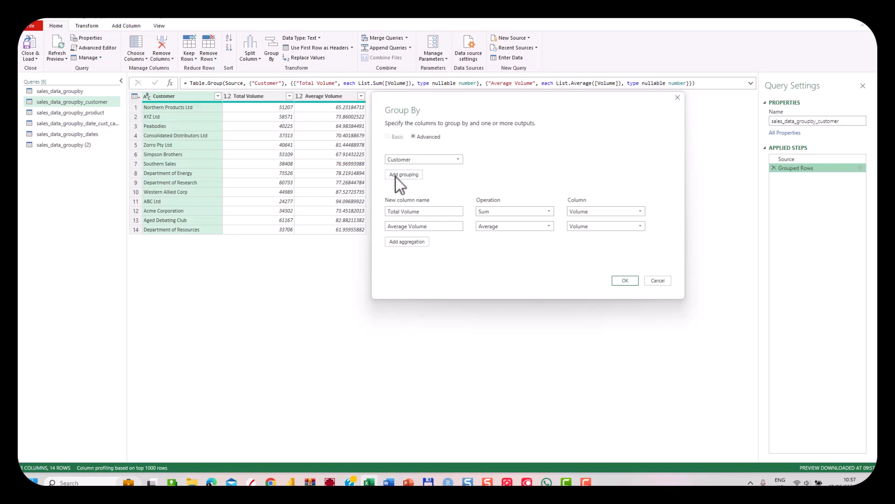
mouse_move(386, 158)
click(460, 159)
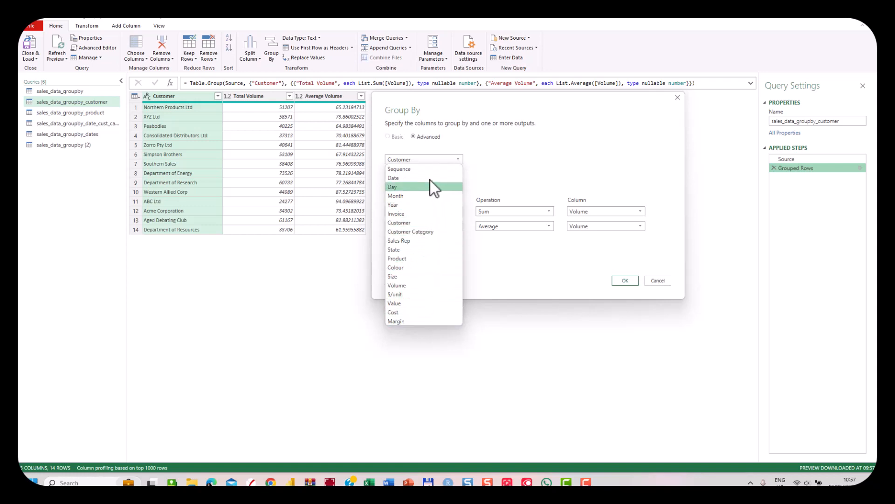
click(420, 224)
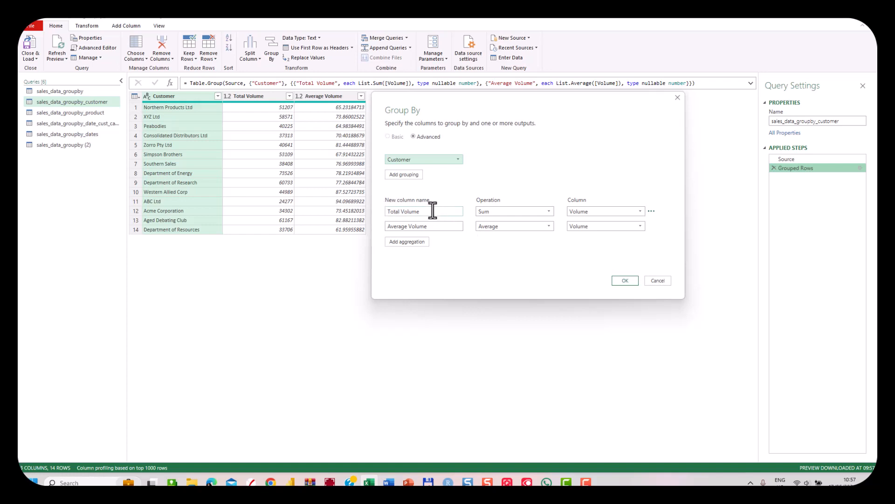
click(549, 211)
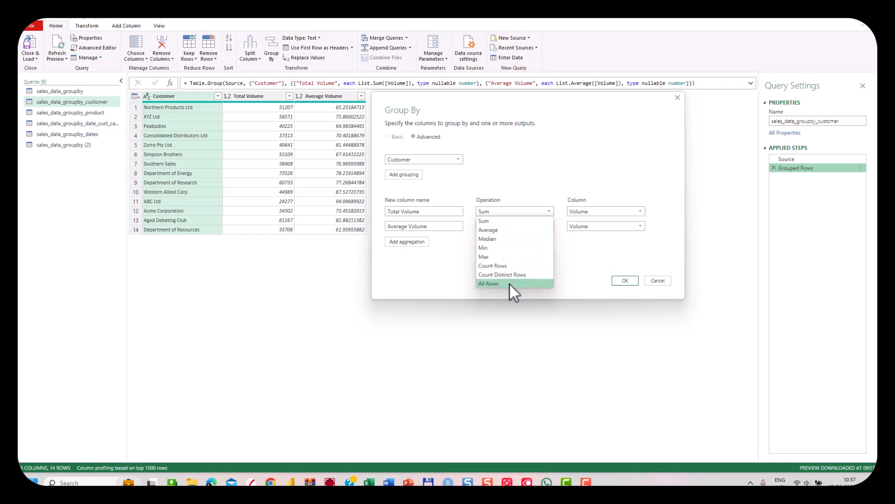
click(514, 220)
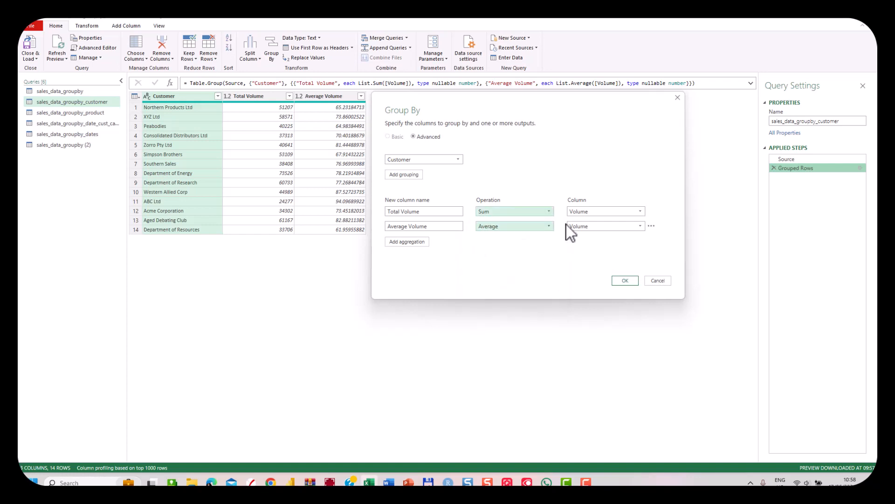
click(642, 211)
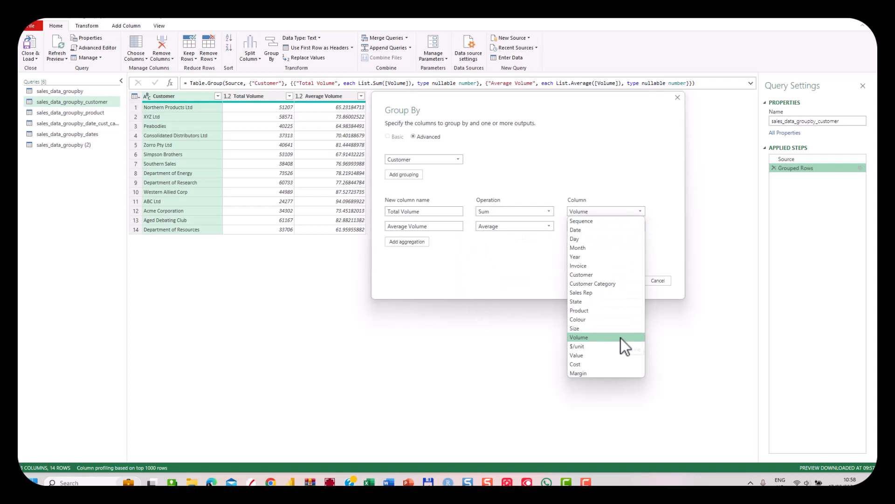
click(607, 176)
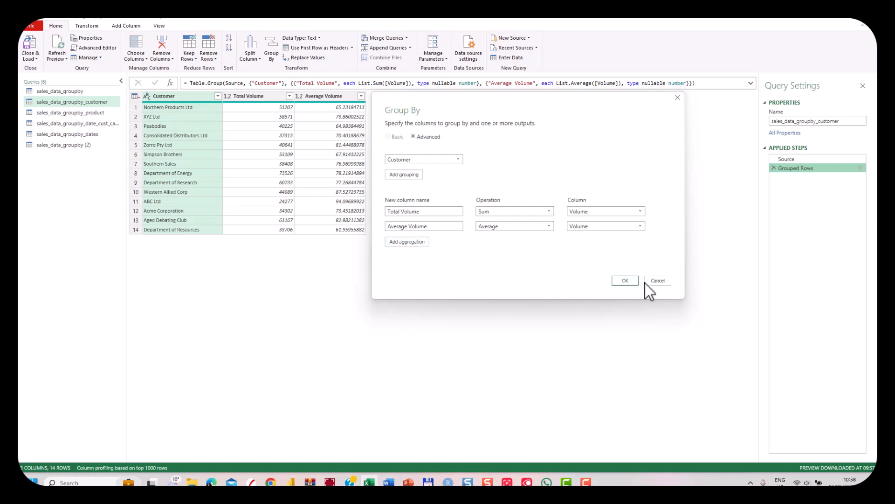
click(657, 280)
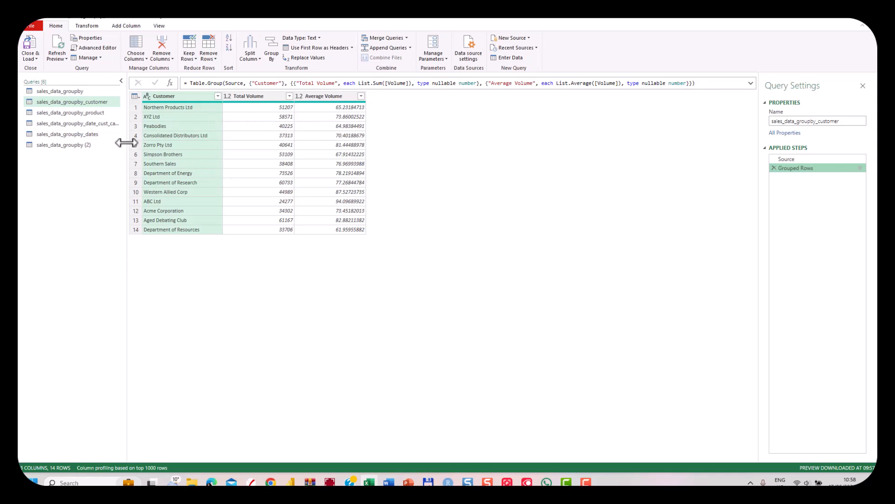
Examine the product, date and customer category, and dates grouped queries, including the Group By settings of the date and customer category query
click(93, 111)
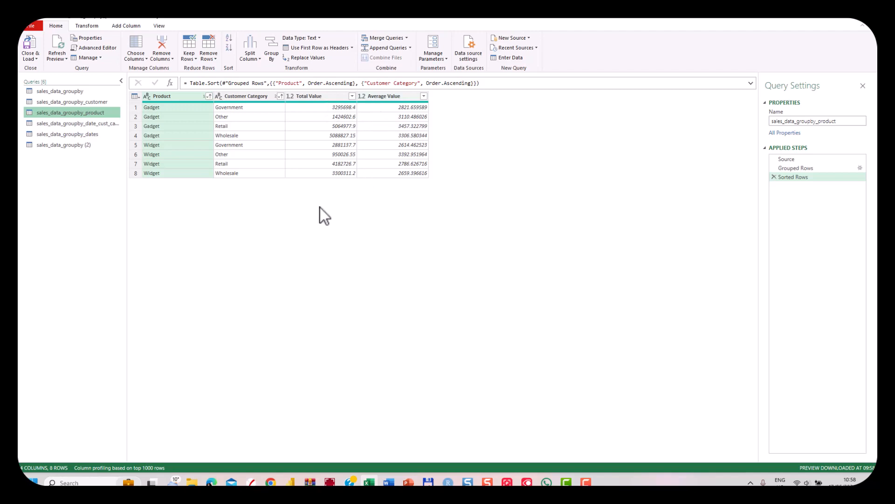
click(88, 125)
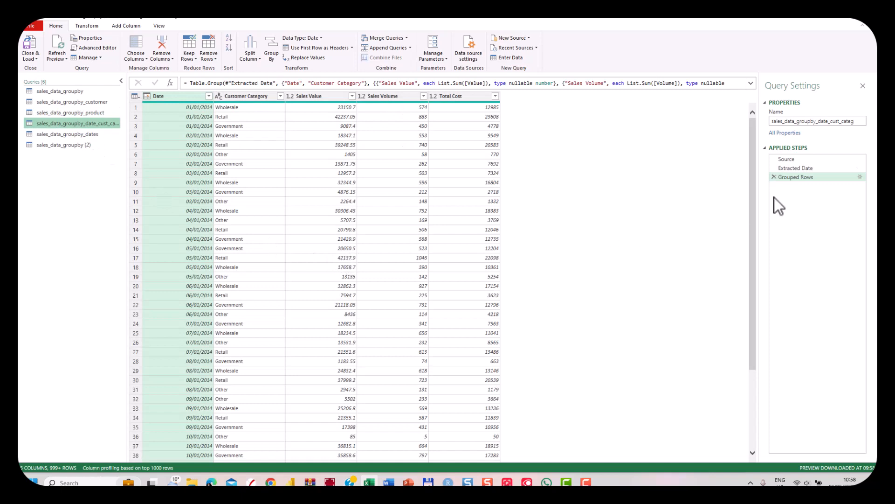
click(860, 176)
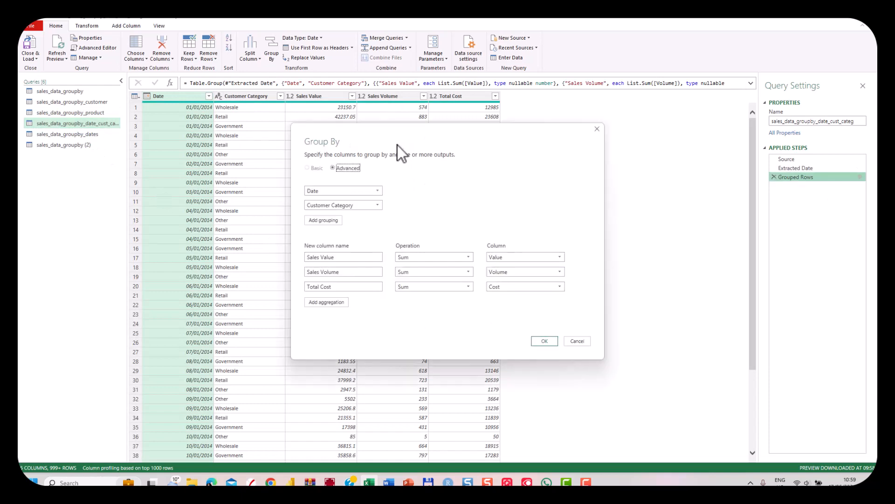
drag(397, 141, 333, 139)
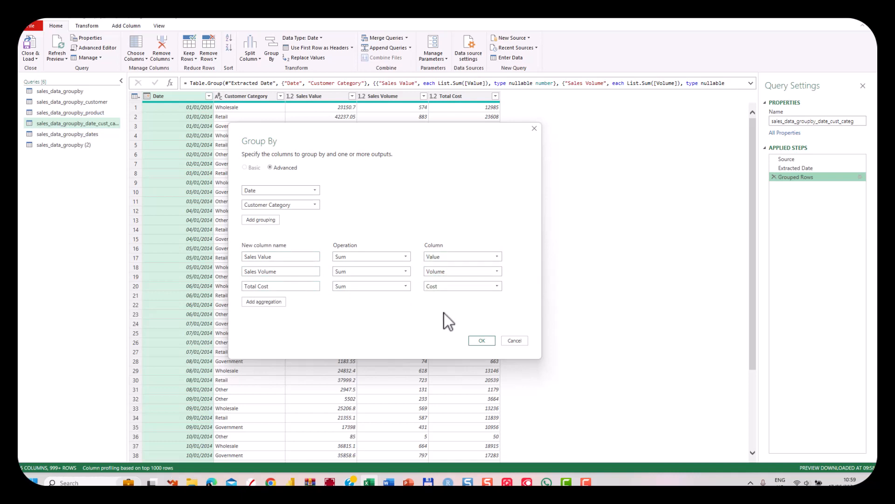
click(522, 342)
scroll(331, 248, down, 10)
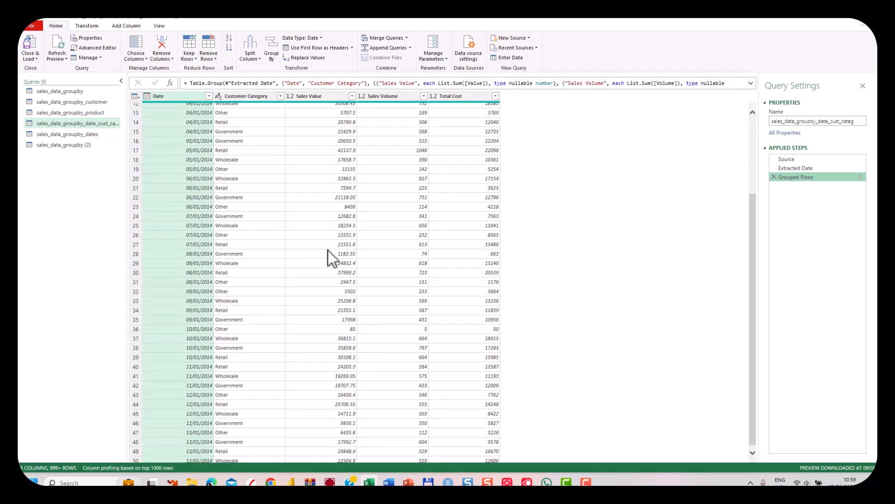
scroll(329, 246, down, 18)
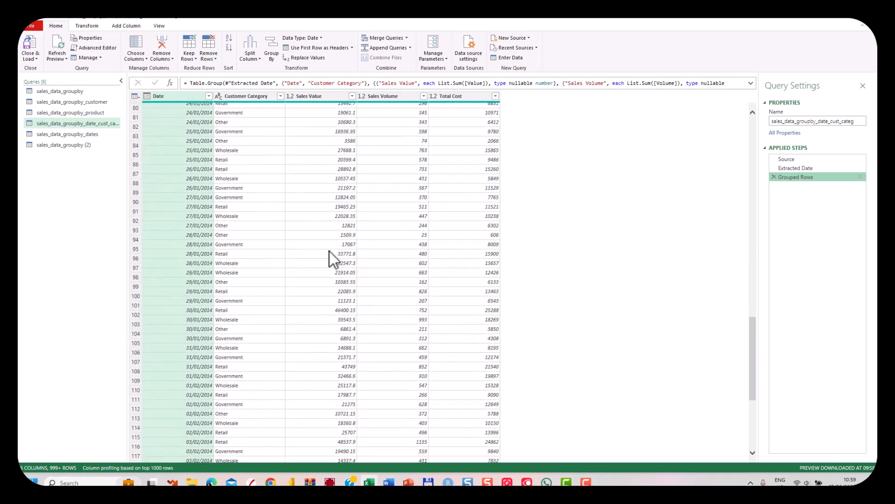
scroll(329, 251, up, 20)
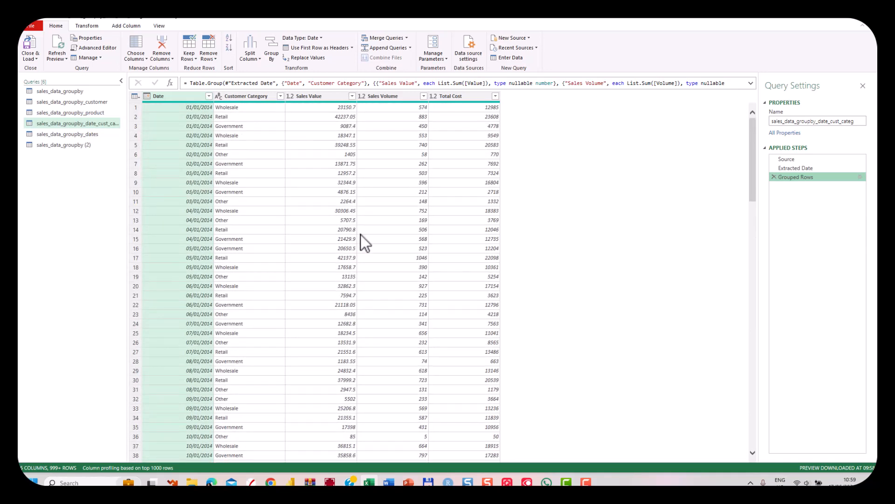
click(80, 137)
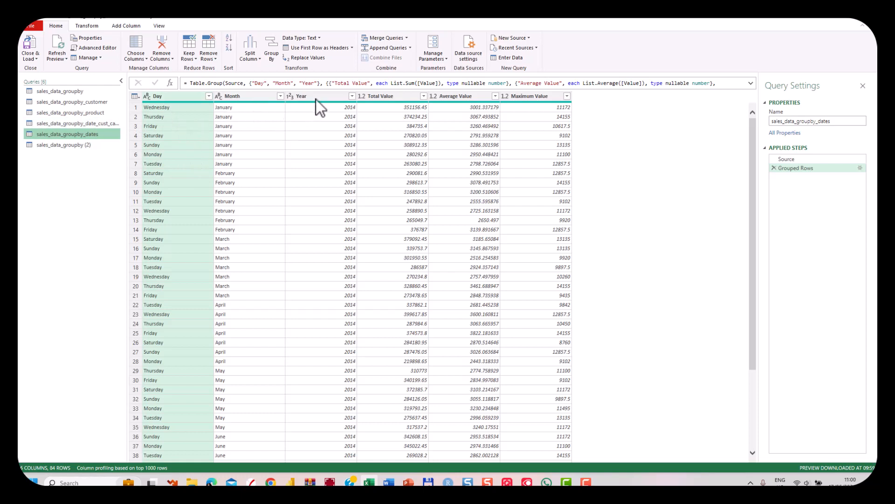
Start an advanced Group By on the sales_data_groupby (2) query with Customer as the grouping column
click(72, 146)
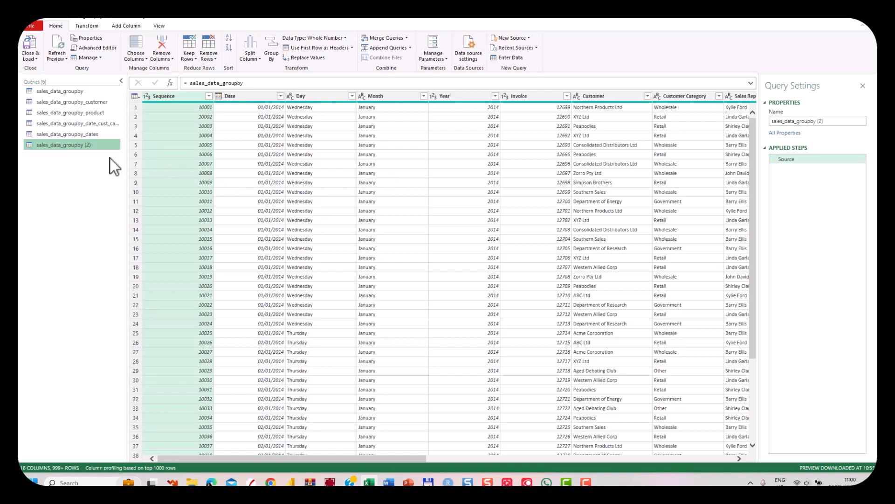
click(270, 49)
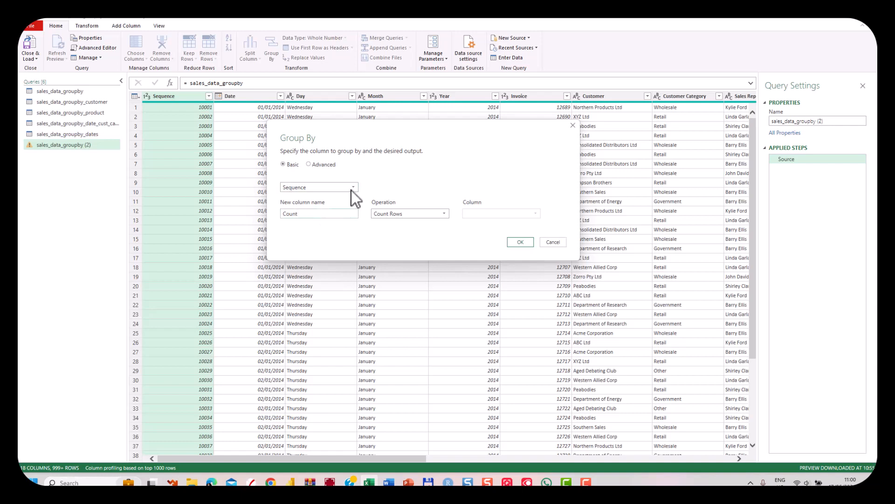
click(328, 166)
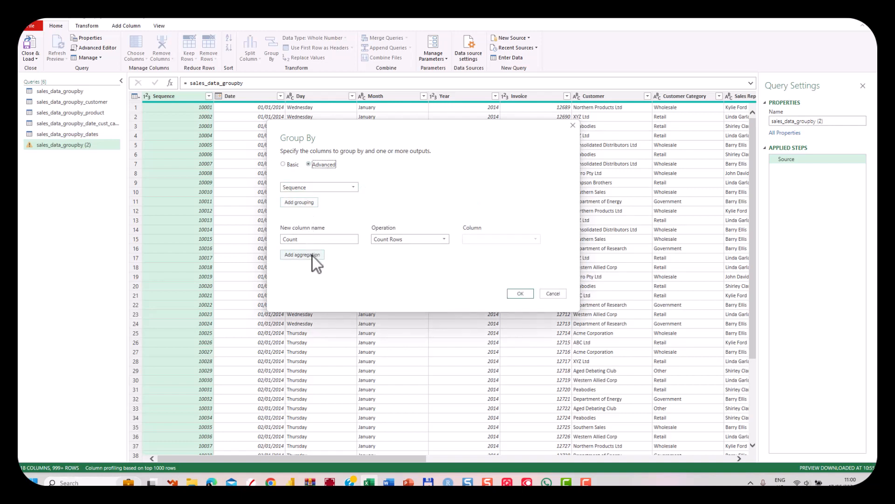
drag(368, 131, 294, 187)
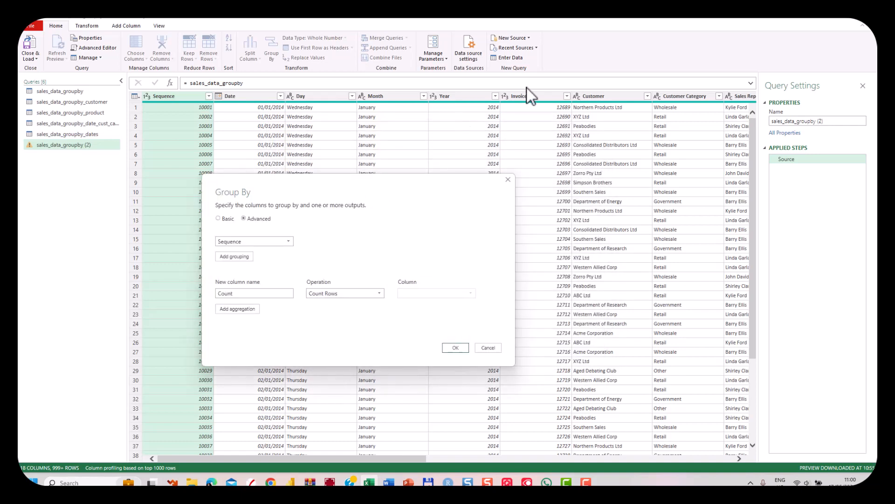
click(289, 242)
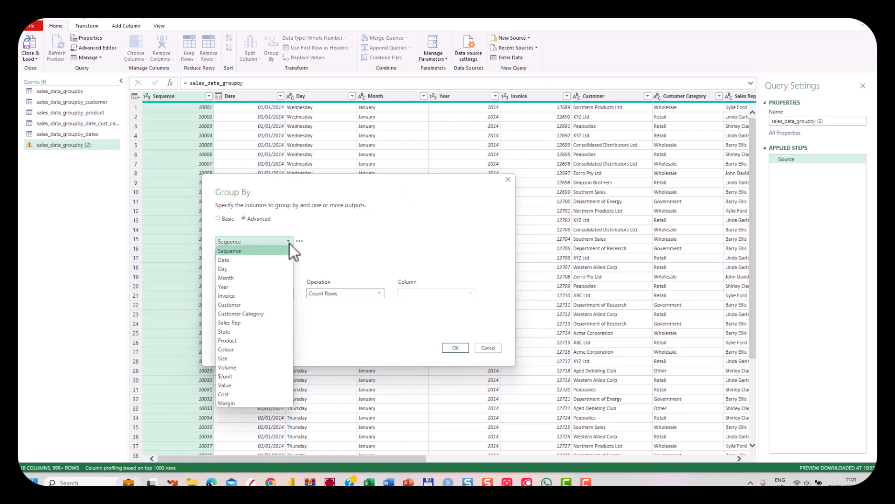
click(250, 305)
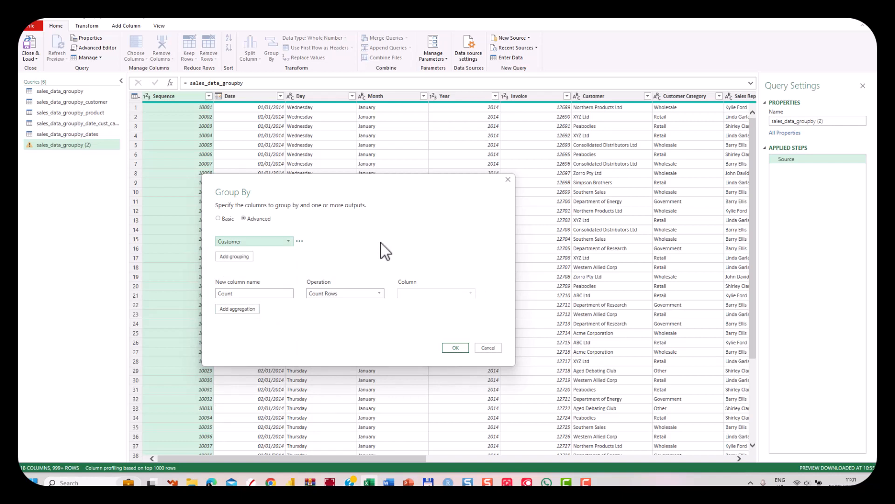
Define the first aggregation as a new column named Total Sales that sums the Value column
click(284, 294)
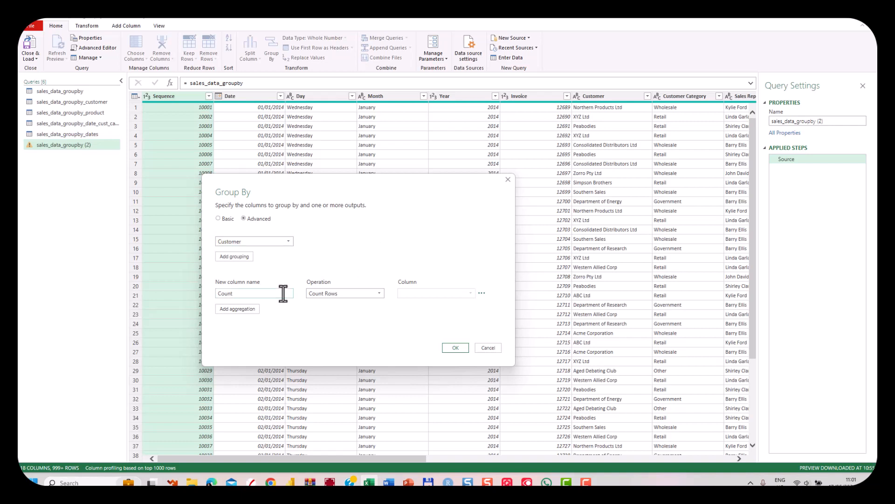
key(BackSpace)
key(BackSpace)
key(BackSpace)
key(BackSpace)
key(BackSpace)
text(Total Sales)
click(332, 295)
click(332, 303)
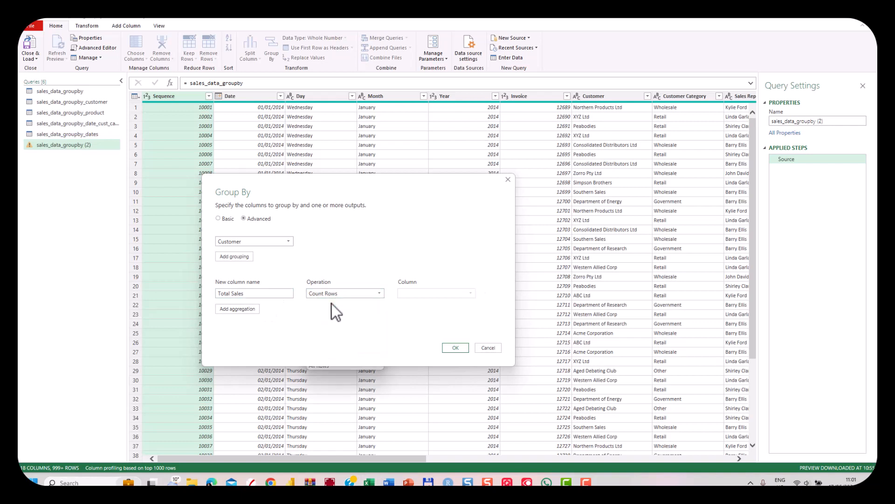
click(429, 294)
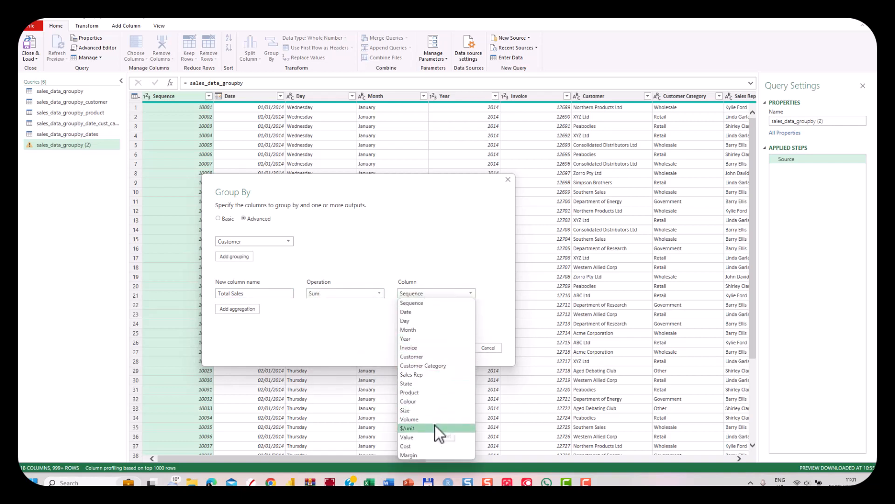
click(432, 438)
Add a second aggregation named Average Price that averages the $/unit column
click(238, 309)
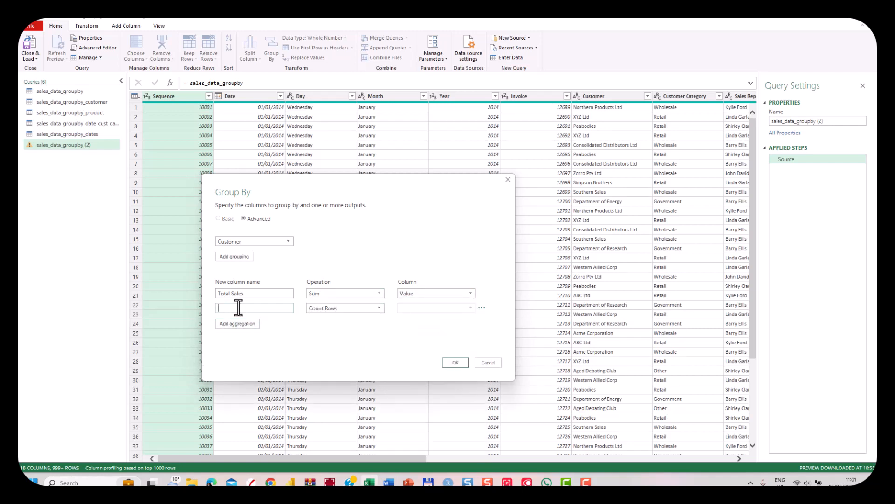
text(Average Price)
click(335, 309)
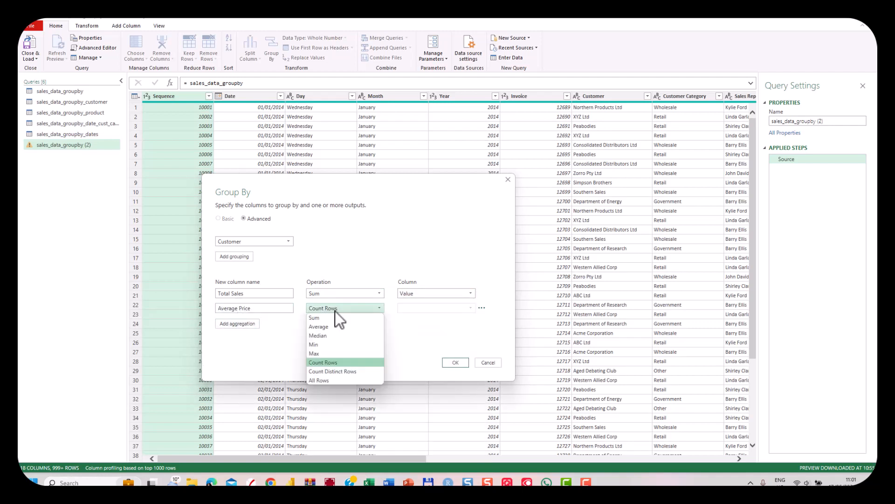
click(328, 326)
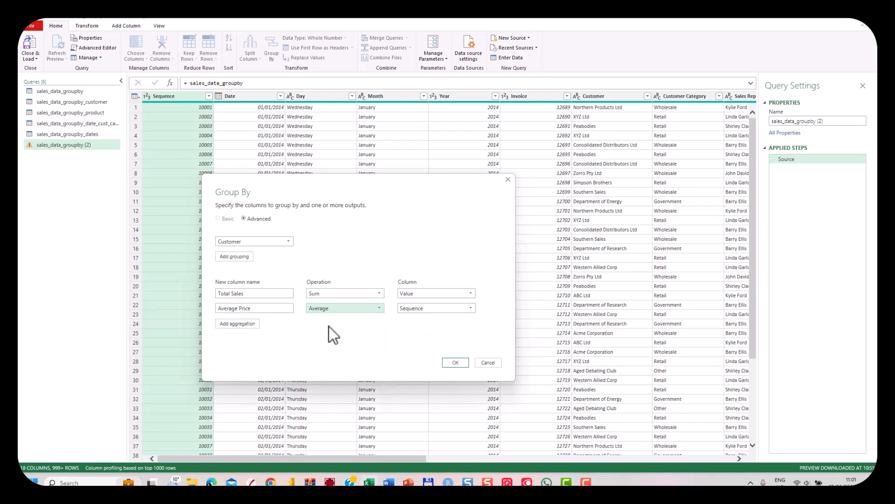
click(416, 309)
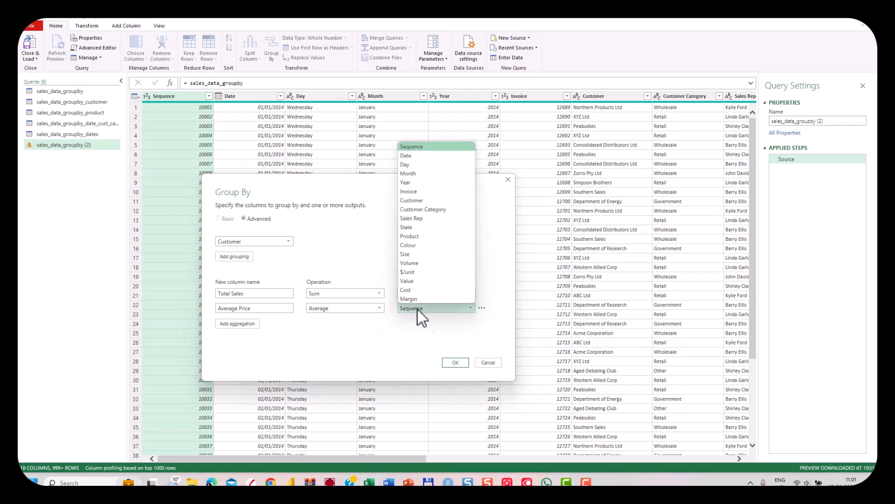
click(438, 271)
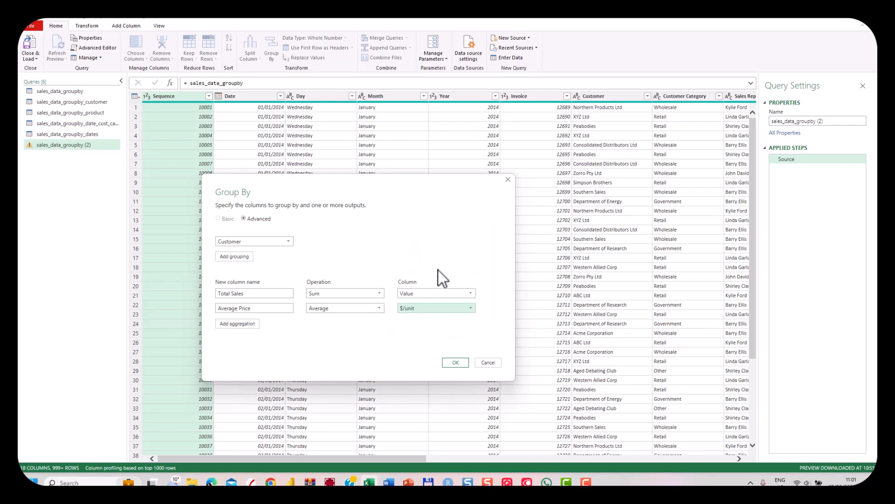
Add a third aggregation named Number that counts rows, and apply the grouping
click(251, 325)
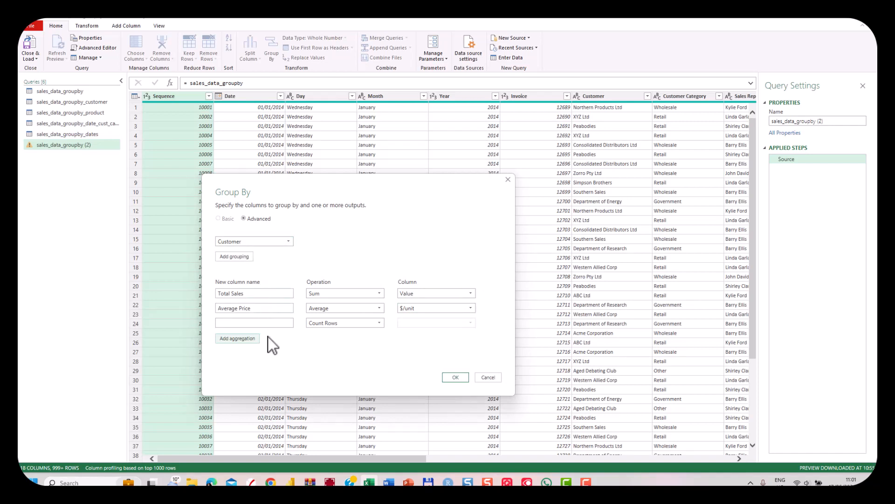
click(342, 326)
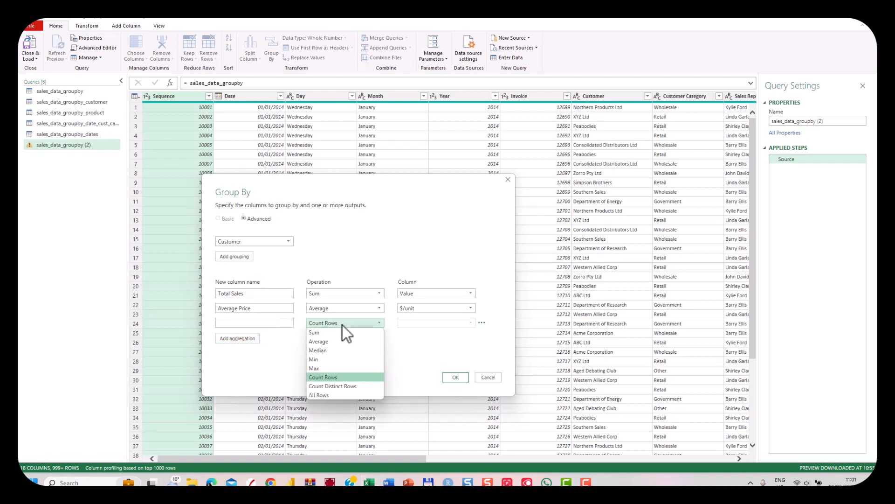
click(323, 378)
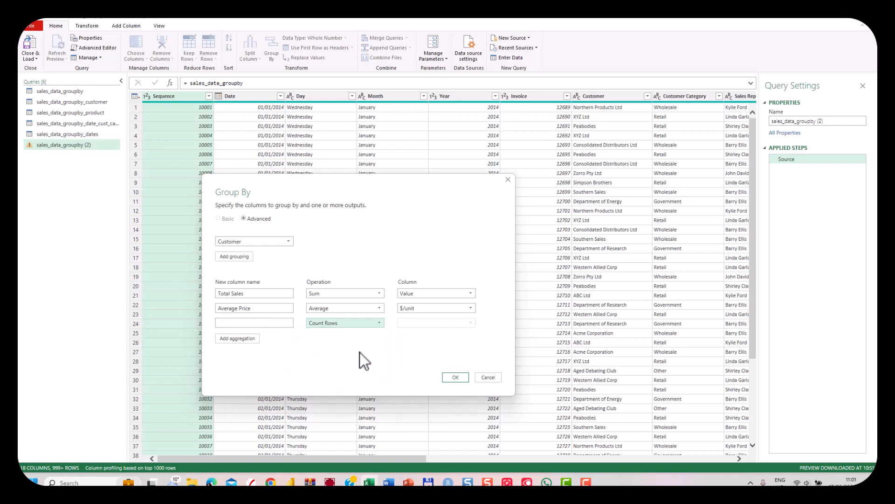
click(266, 322)
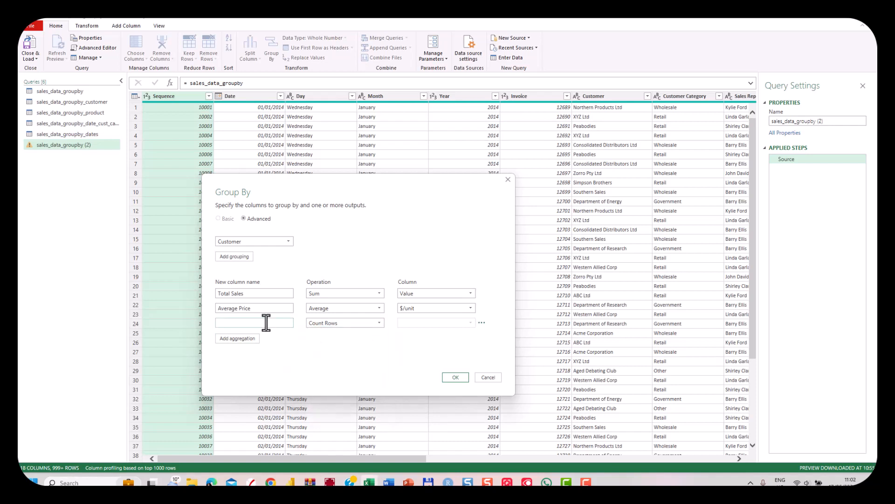
text(Number)
click(456, 377)
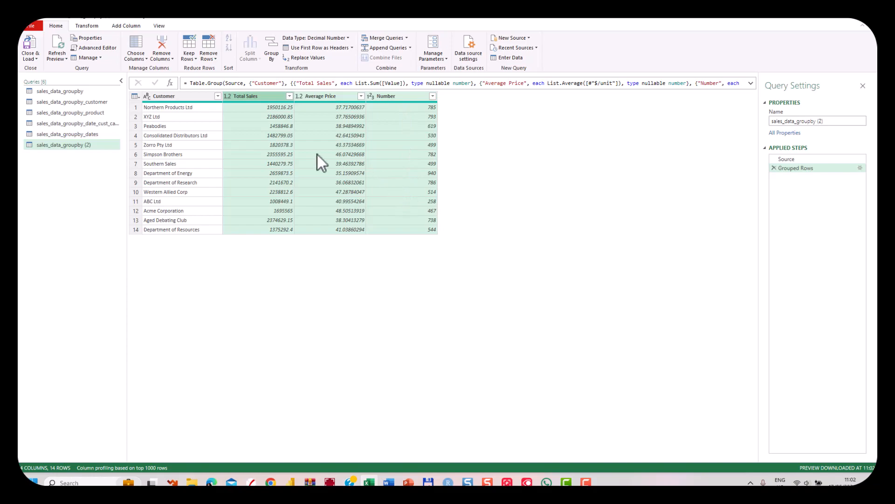
Close the query editor, load the grouped query to a worksheet and check the list of workbook queries
click(29, 45)
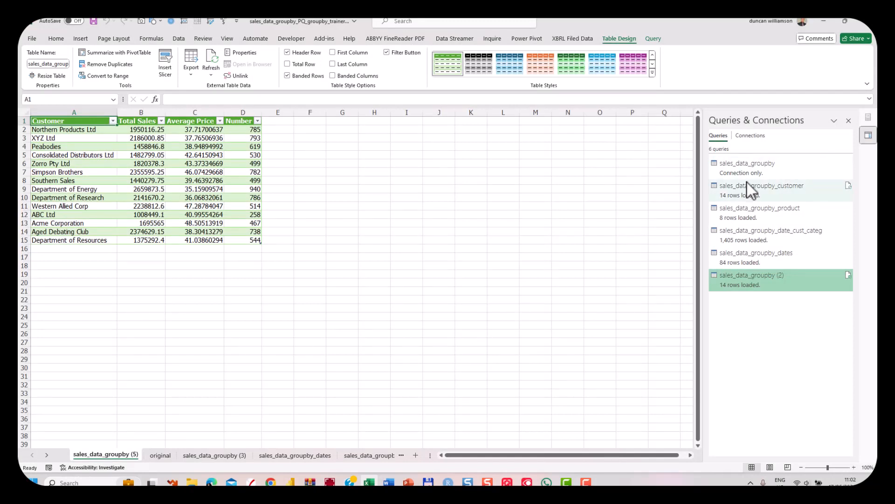
mouse_move(763, 170)
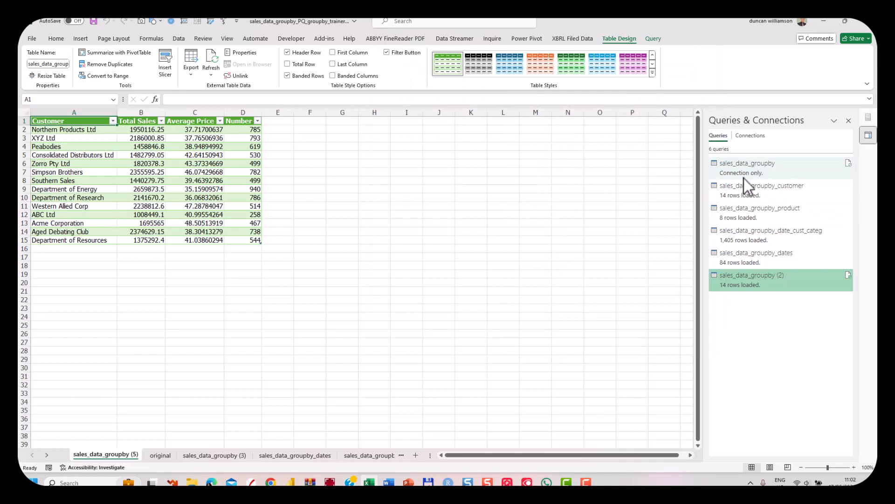
mouse_move(751, 193)
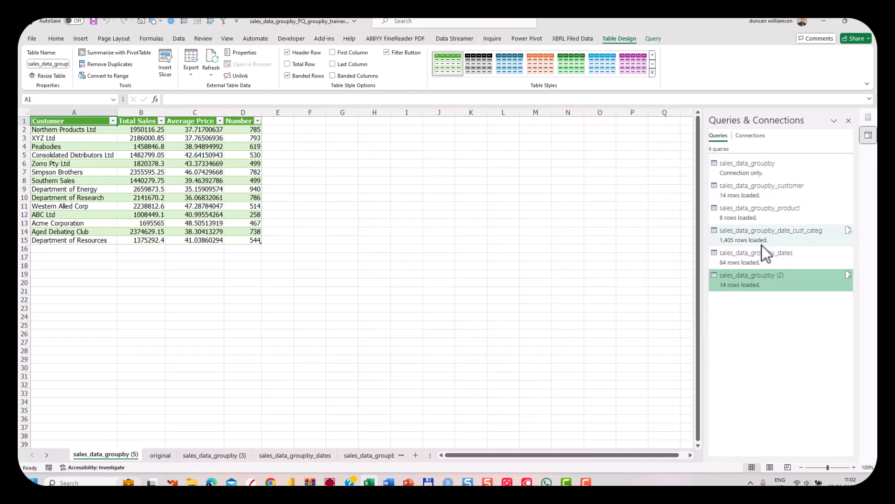
mouse_move(766, 291)
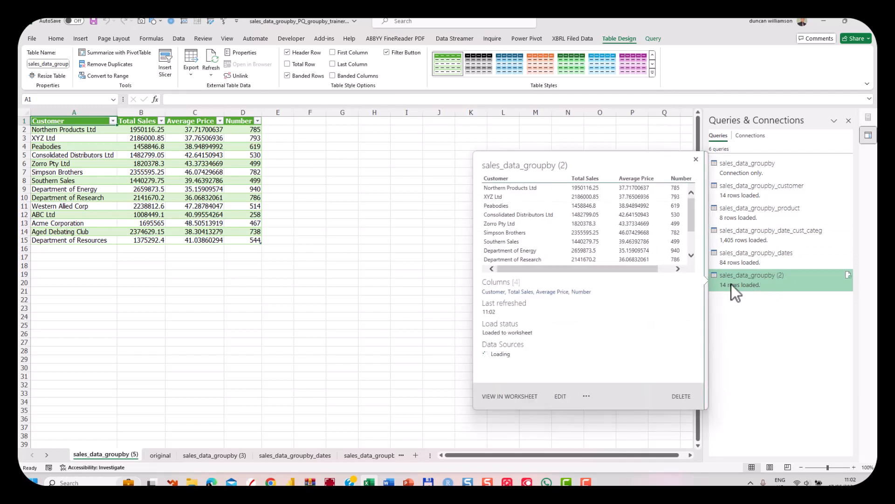
Insert a 2-D clustered column chart from the Customer and Total Sales columns, A1:B15
key(ctrl+shift+Down)
click(88, 122)
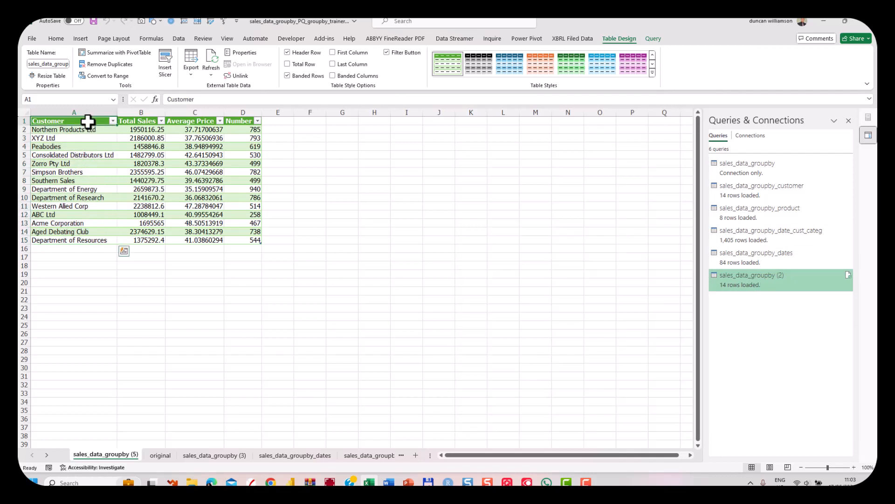
drag(88, 122, 146, 240)
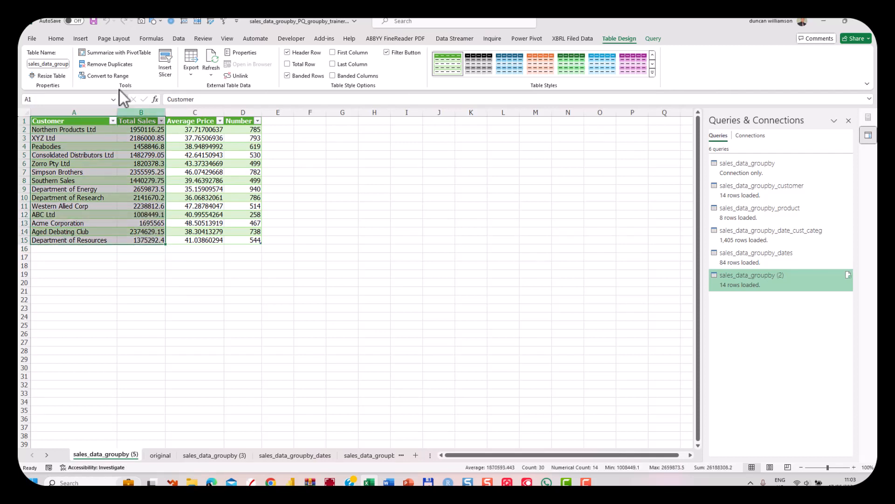
click(78, 39)
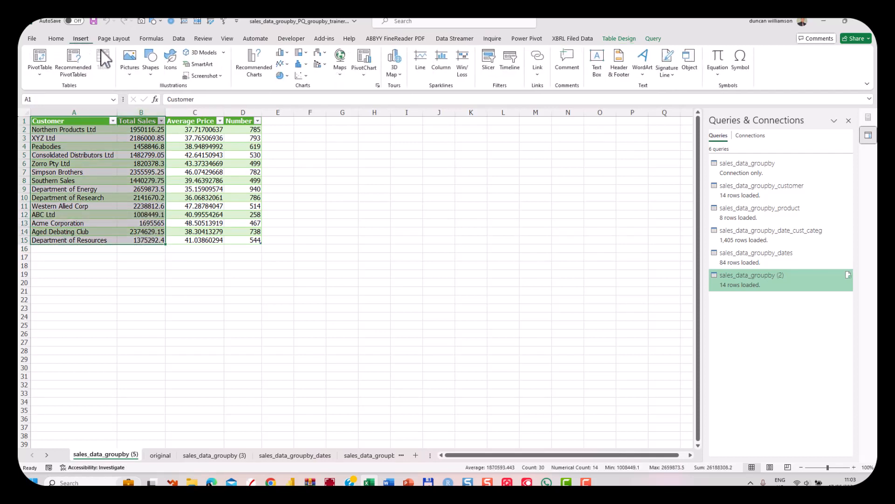
click(281, 52)
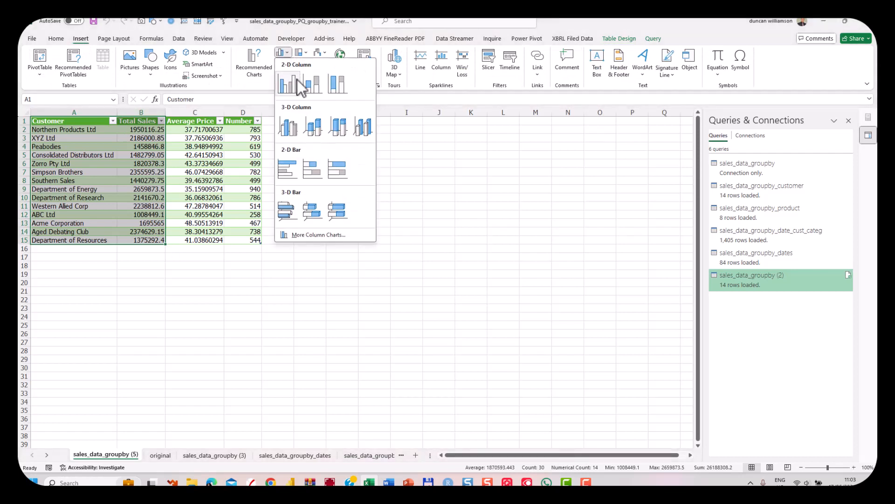
click(287, 82)
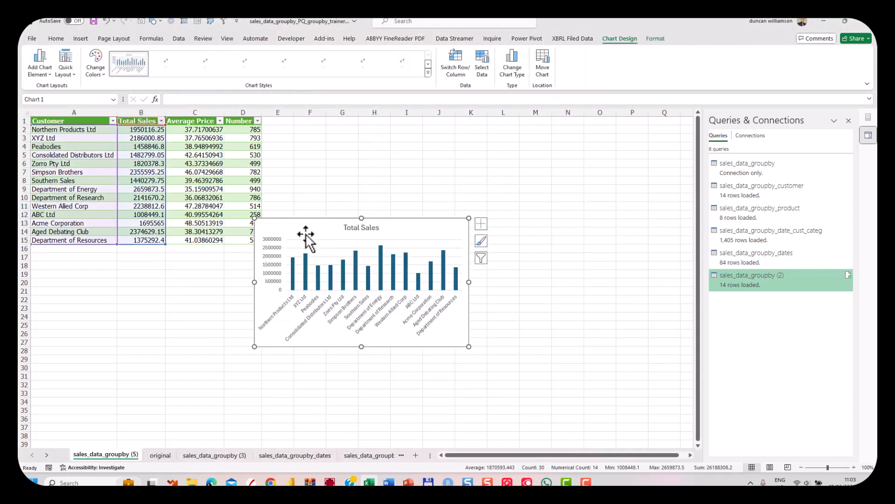
Move the chart clear of the table, enlarge it and remove its gridlines
drag(312, 216, 338, 246)
drag(508, 371, 549, 410)
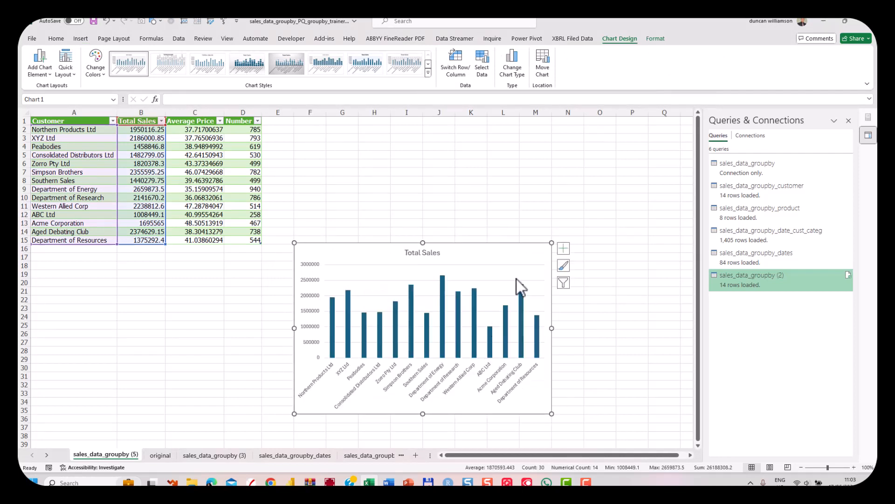
click(564, 248)
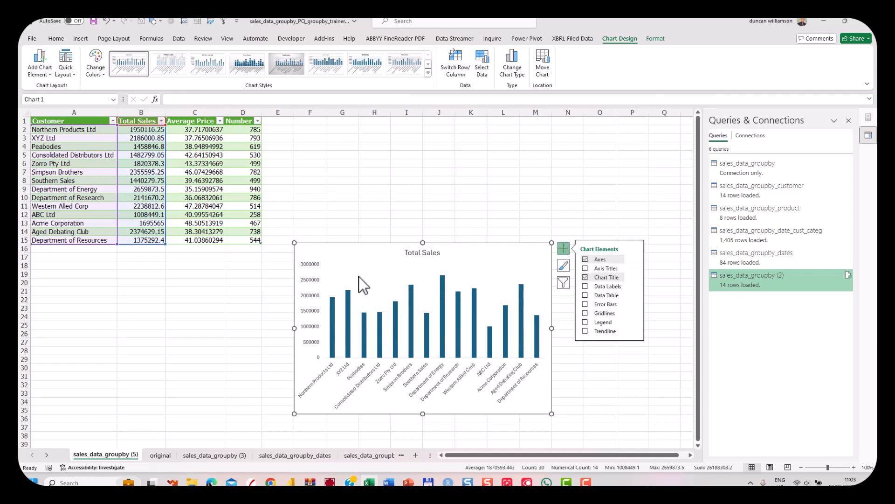
Change the chart title to "Total Sales by Customer"
click(425, 254)
click(427, 253)
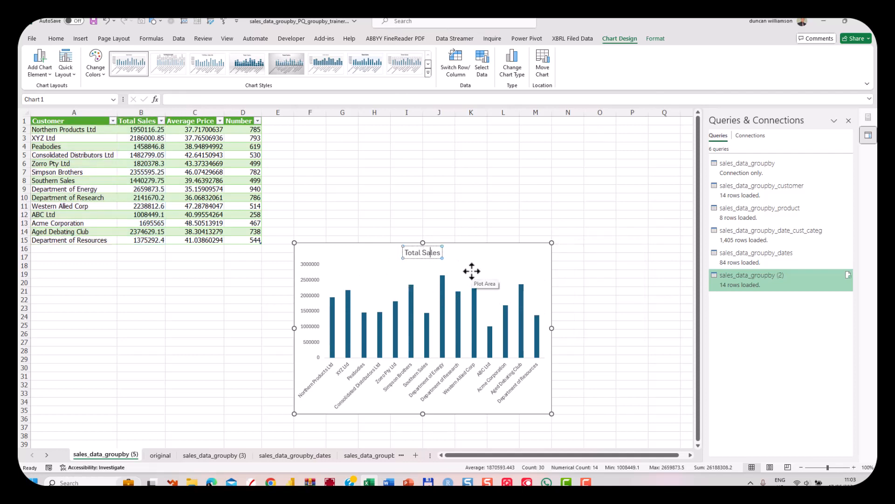
text(by Customer)
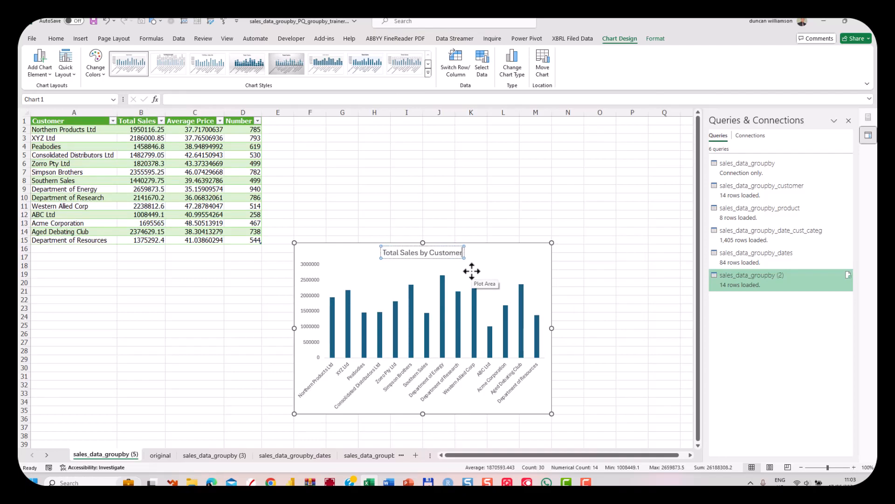